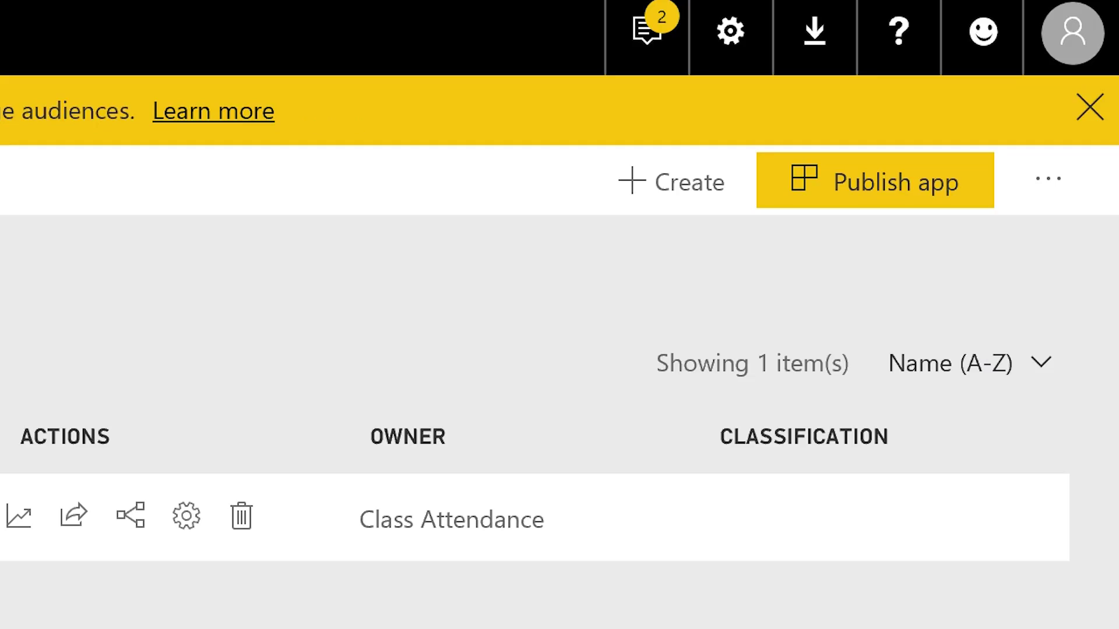
Review the DailyAttendance streaming dataset's stream values, including AttendanceType, then close its settings
{"action": "left_click", "coordinate": [685, 181]}
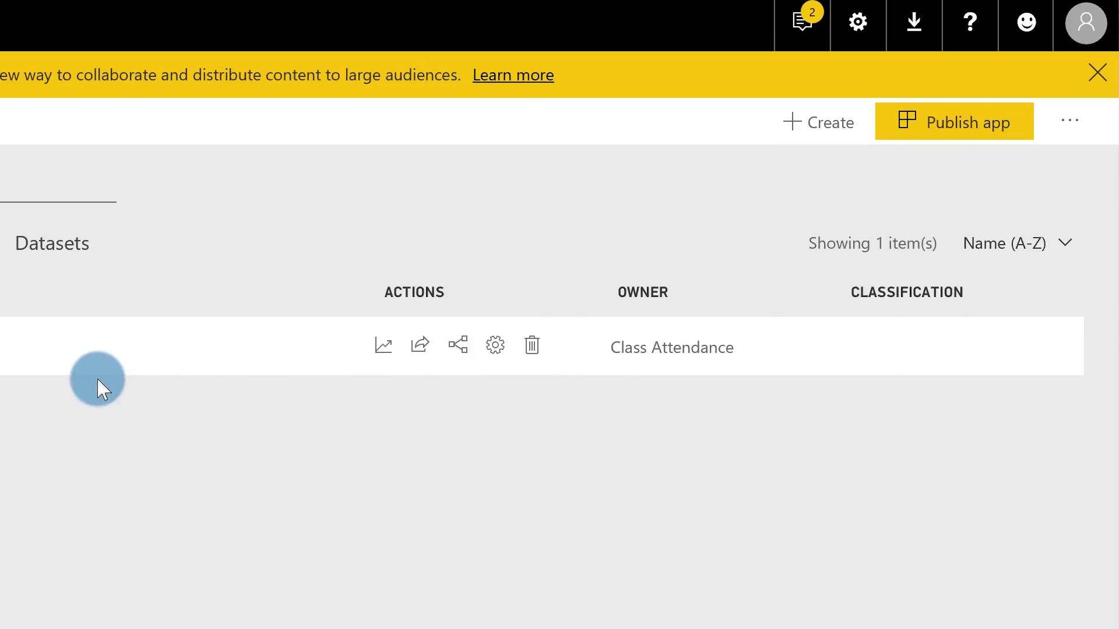
{"action": "left_click", "coordinate": [37, 250]}
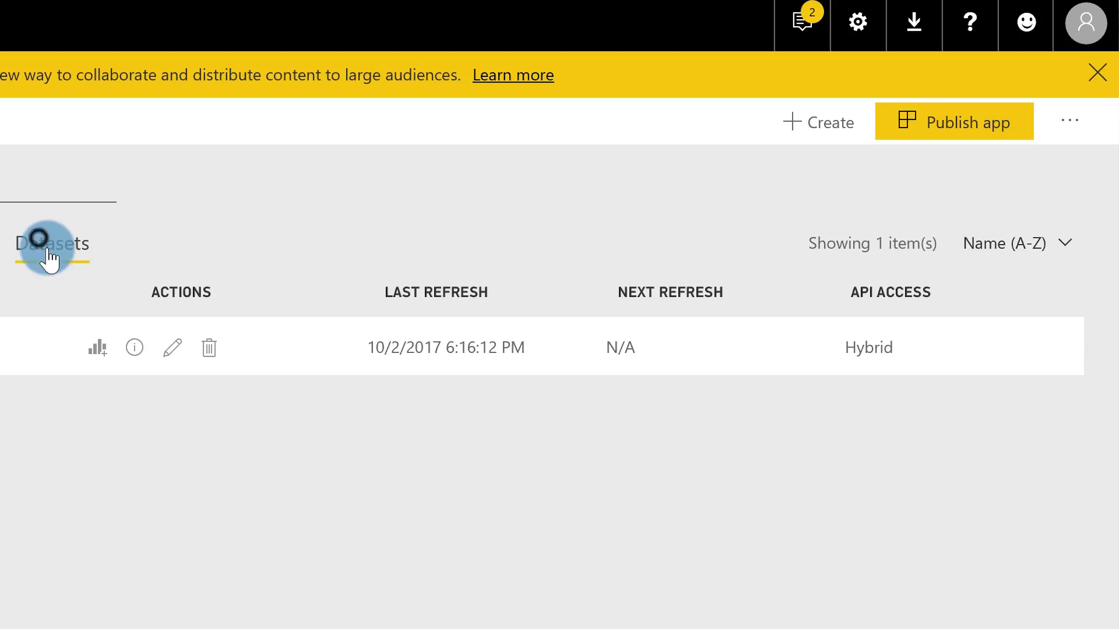
{"action": "left_click", "coordinate": [173, 348]}
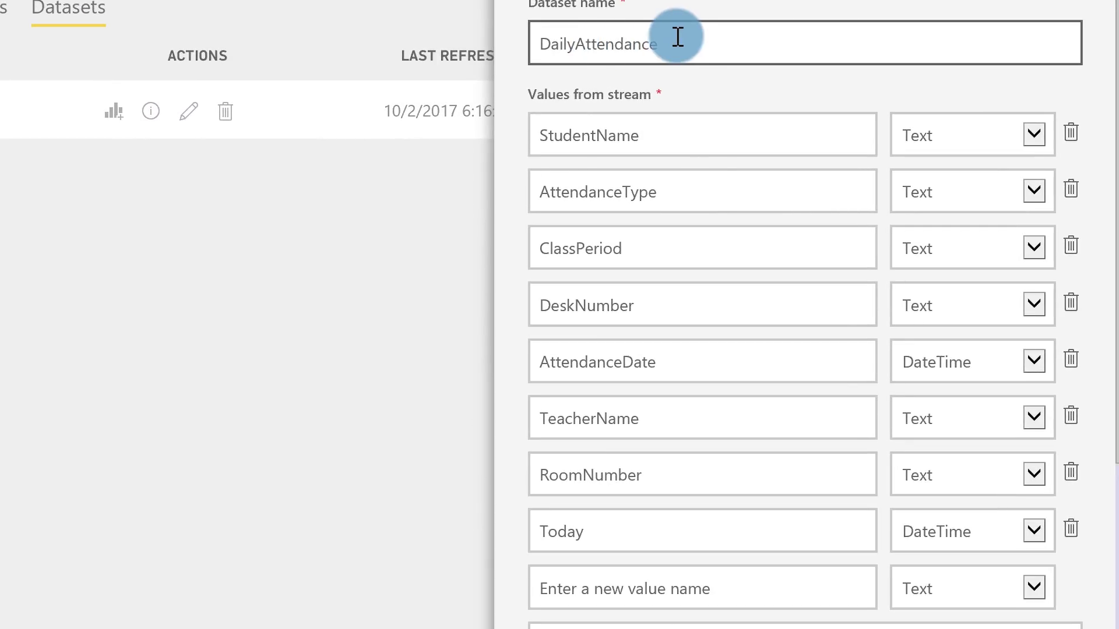
{"action": "left_click", "coordinate": [703, 173]}
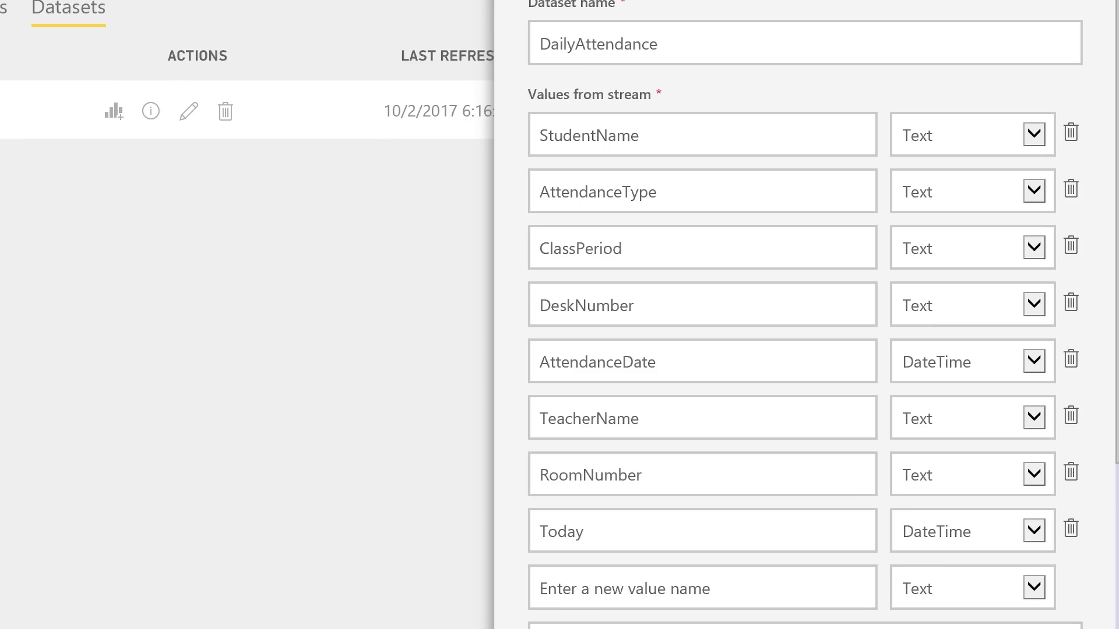
{"action": "left_click", "coordinate": [127, 399]}
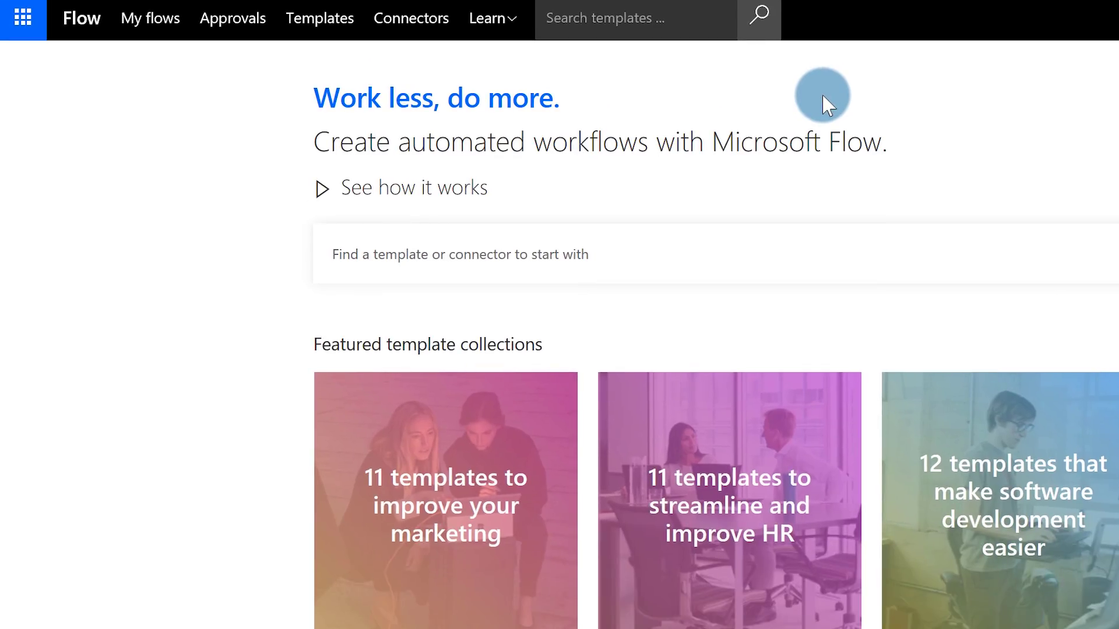
Browse the Flow templates filtered to the Button category
{"action": "left_click", "coordinate": [334, 25]}
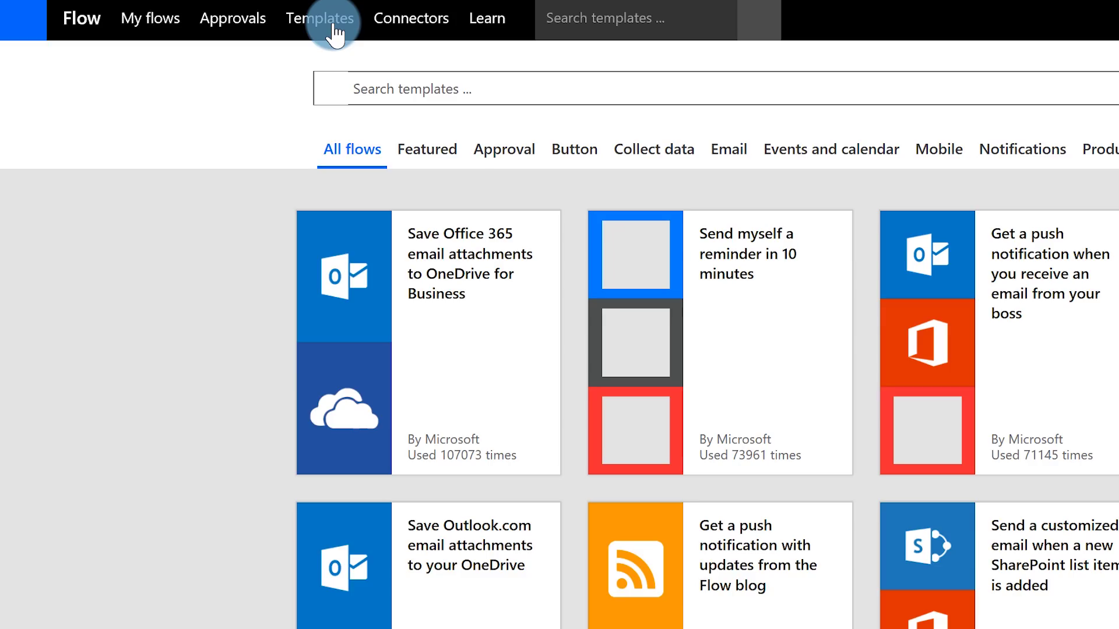
{"action": "left_click", "coordinate": [585, 149]}
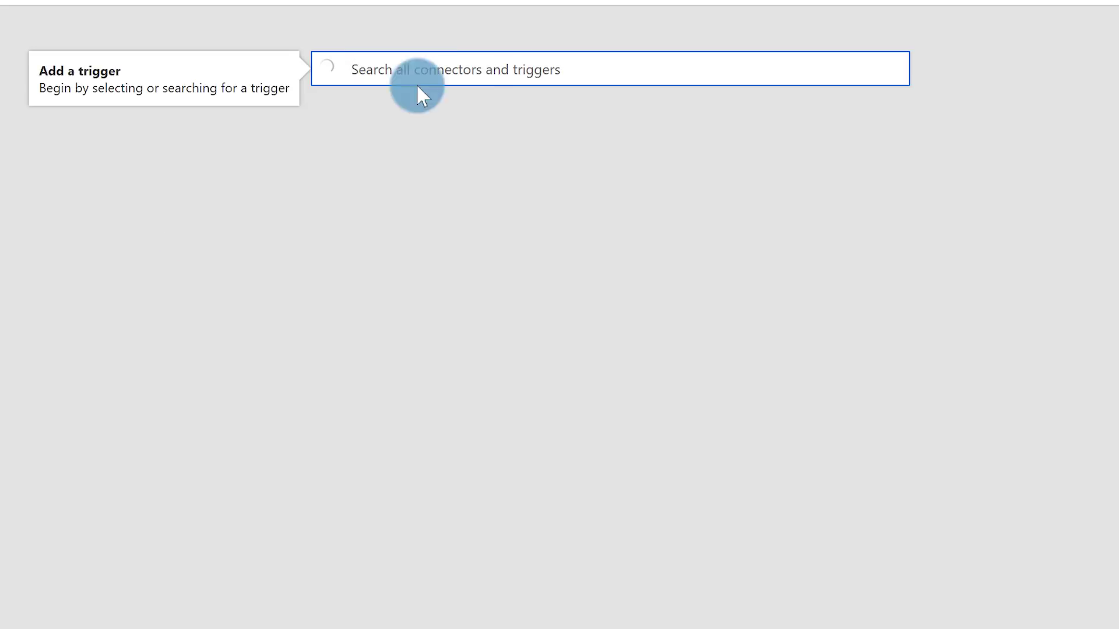
Search triggers for 'button' and choose the Flow button for mobile trigger
{"action": "type", "text": "button"}
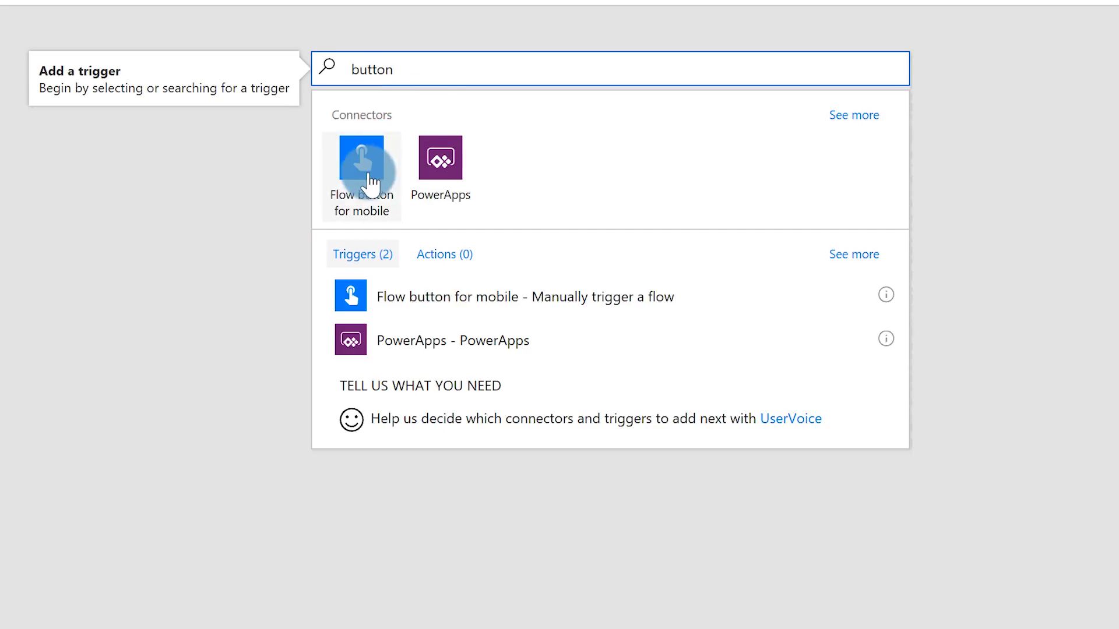
{"action": "left_click", "coordinate": [370, 181]}
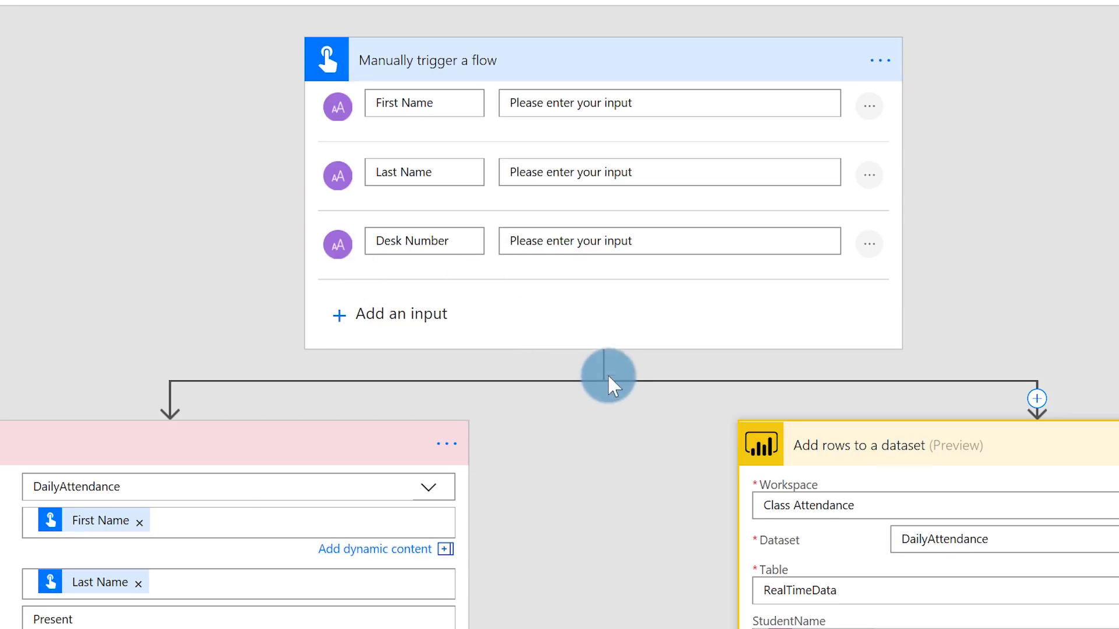
Bring up the add-step options beside the Power BI Add rows branch
{"action": "left_click", "coordinate": [603, 358]}
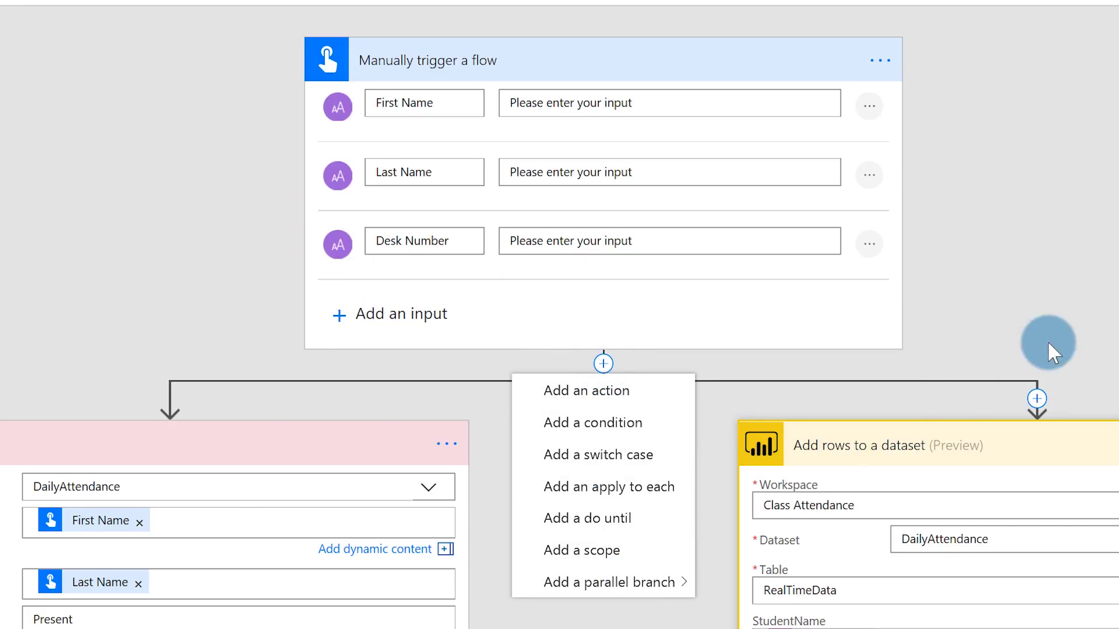
{"action": "left_click", "coordinate": [1060, 324]}
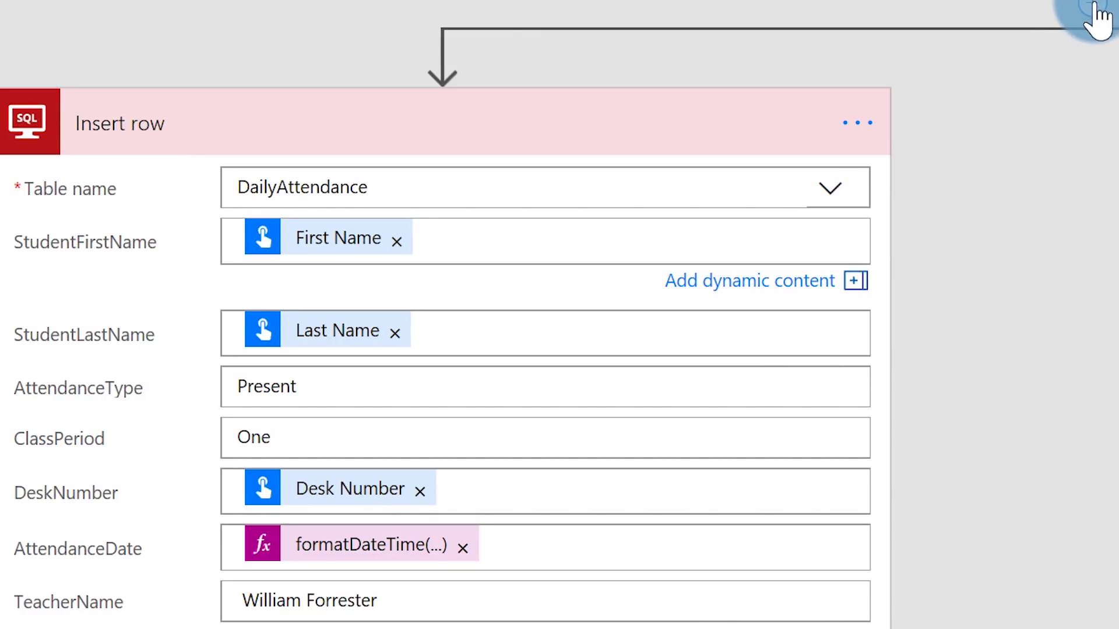
{"action": "left_click", "coordinate": [1095, 6]}
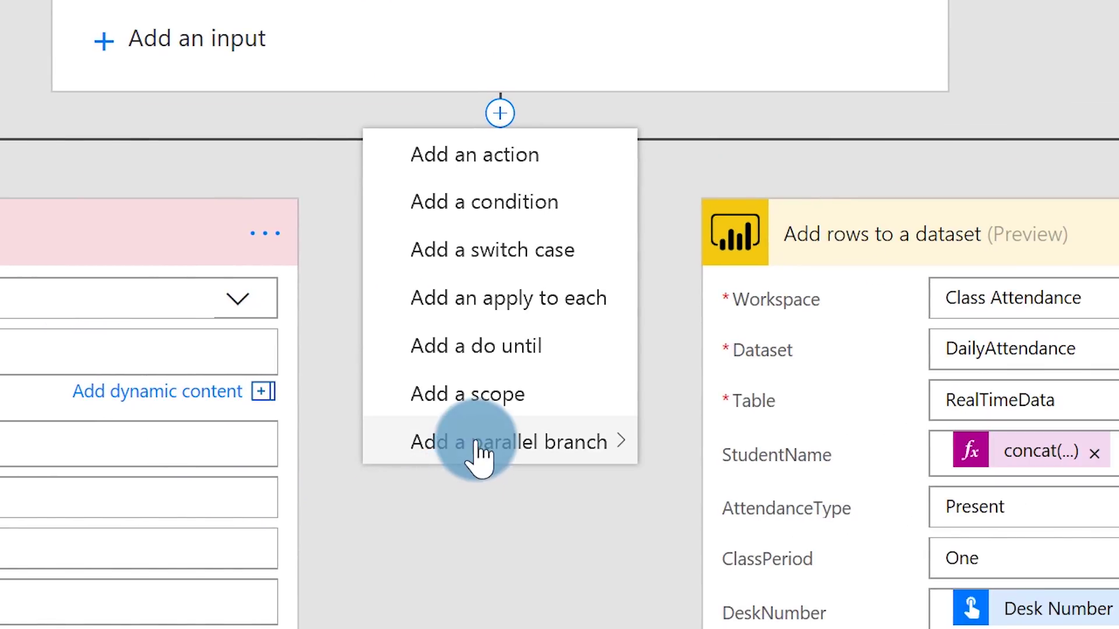
{"action": "mouse_move", "coordinate": [1086, 329]}
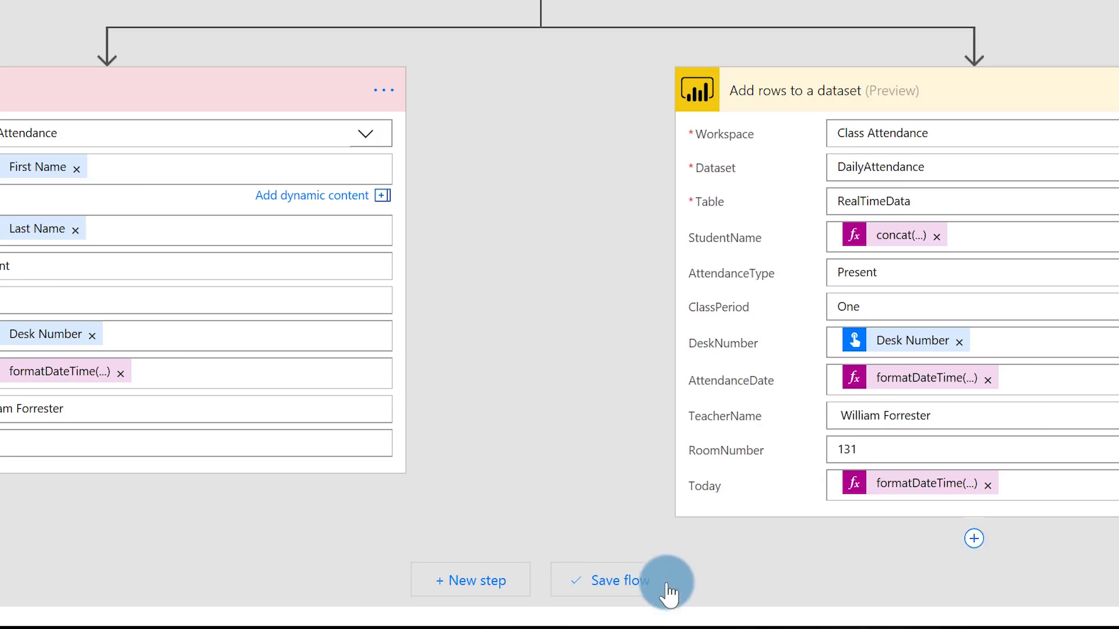
Save the Daily Attendance flow and launch the Flow app on the mirrored phone
{"action": "left_click", "coordinate": [612, 582]}
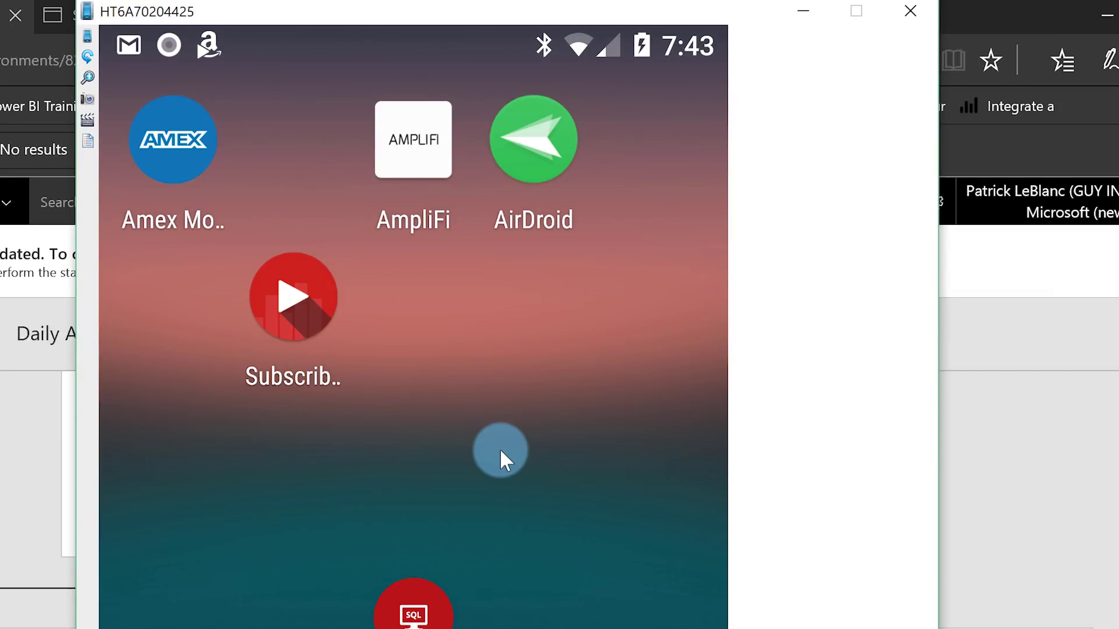
{"action": "left_click", "coordinate": [501, 454]}
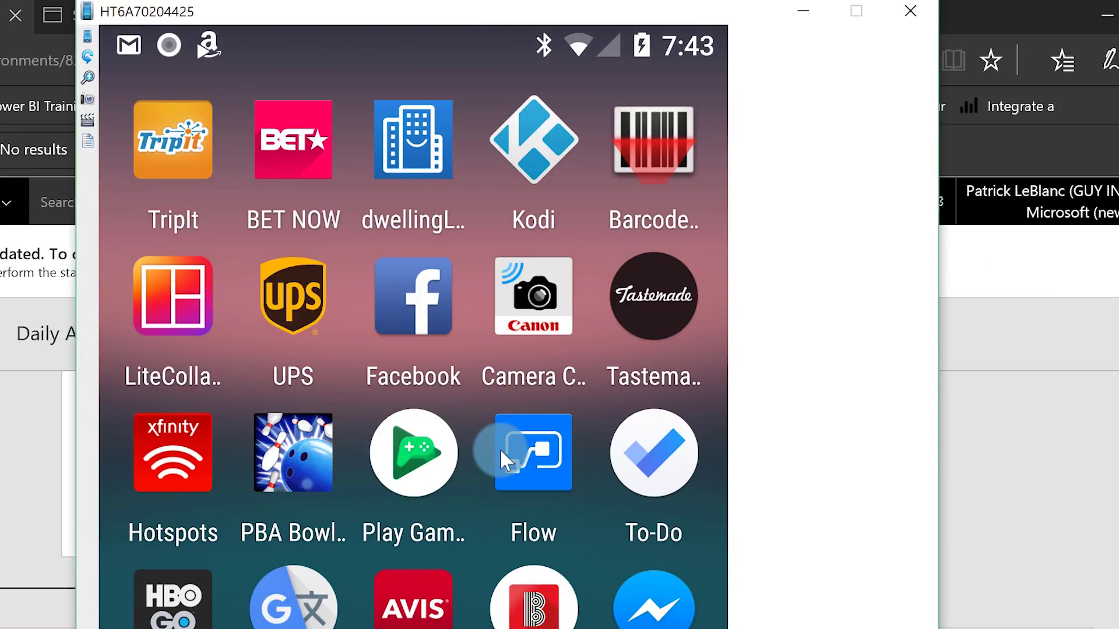
{"action": "left_click", "coordinate": [501, 453]}
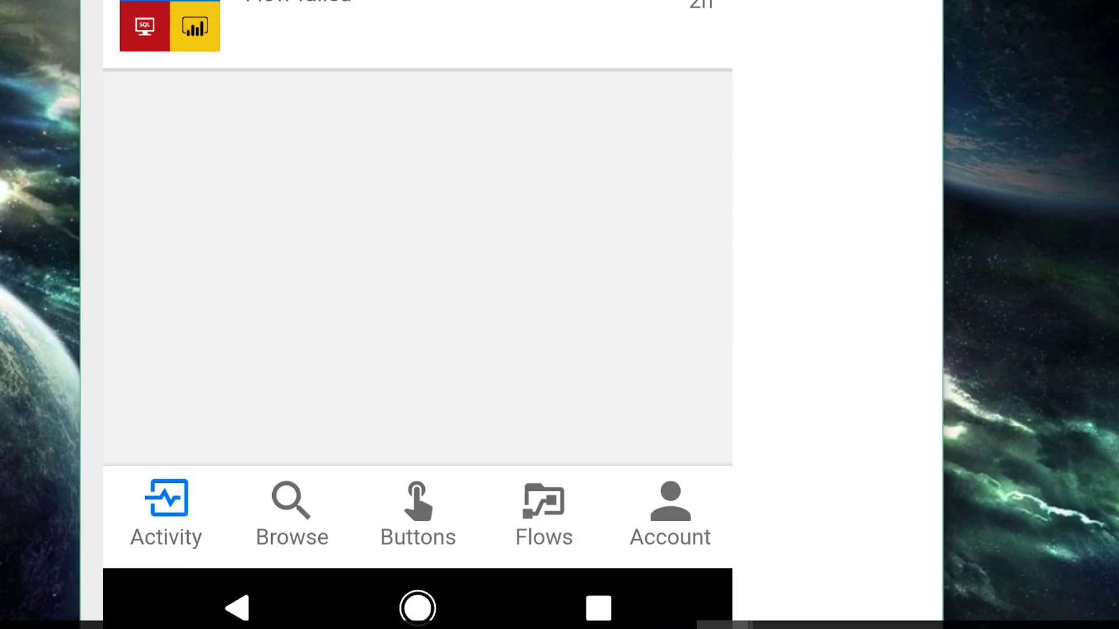
Show the Daily Attendance button in the Flow app's Buttons list
{"action": "left_click", "coordinate": [418, 507]}
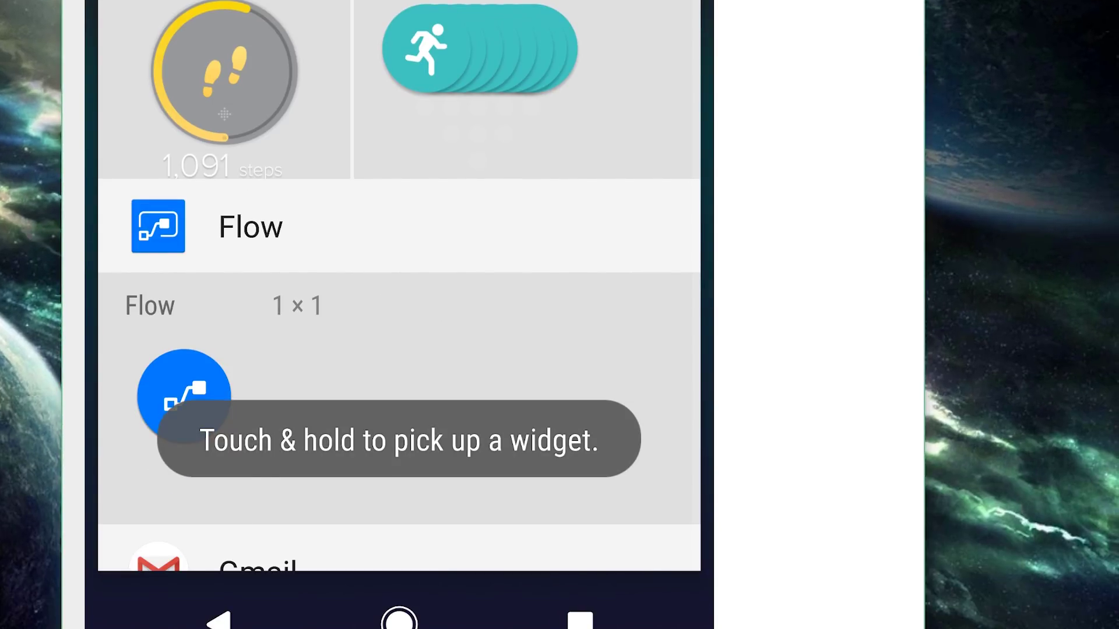
Drag the Flow 1×1 widget onto the phone's home screen and drop it
{"action": "left_click_drag", "start_coordinate": [183, 396], "coordinate": [774, 222]}
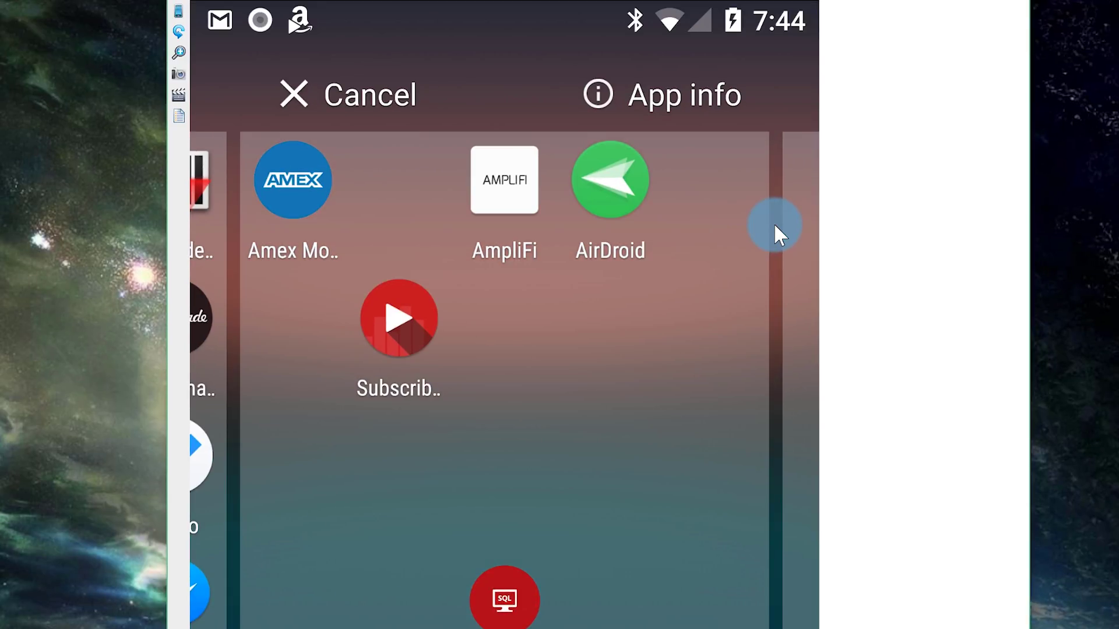
{"action": "left_click_drag", "start_coordinate": [774, 223], "coordinate": [774, 222]}
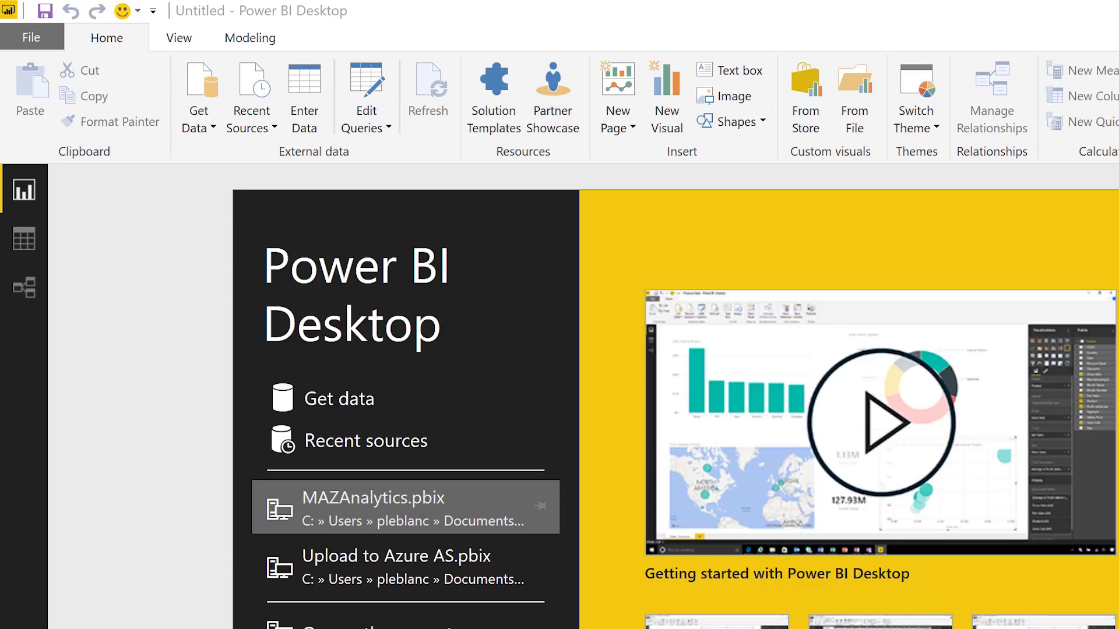
Start a blank report and pick the DailyAttendance dataset to connect to
{"action": "left_click", "coordinate": [348, 399]}
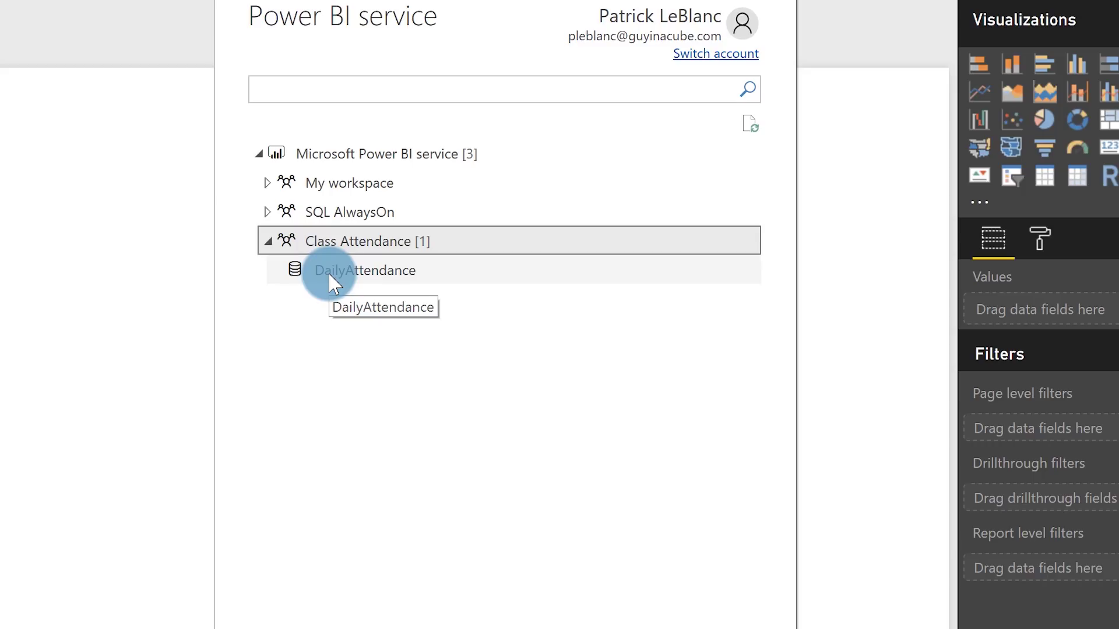
{"action": "left_click", "coordinate": [329, 274]}
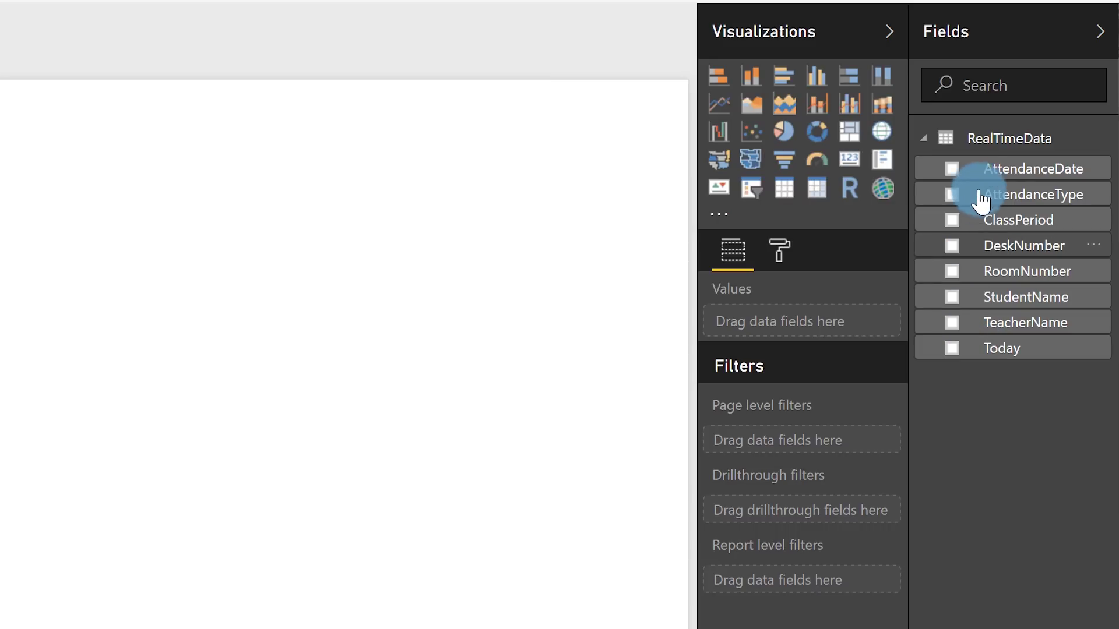
Expand the RealTimeData table in the Fields pane to list its columns
{"action": "left_click", "coordinate": [1021, 201]}
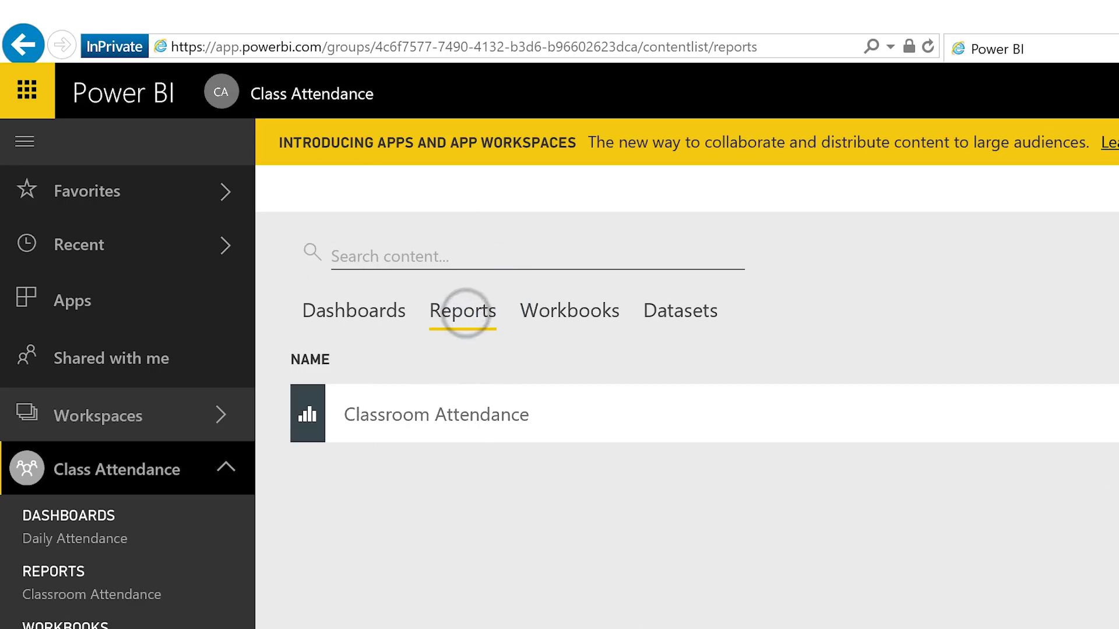
Open the Classroom Attendance report, then bring the mirrored phone screen forward
{"action": "left_click", "coordinate": [434, 417]}
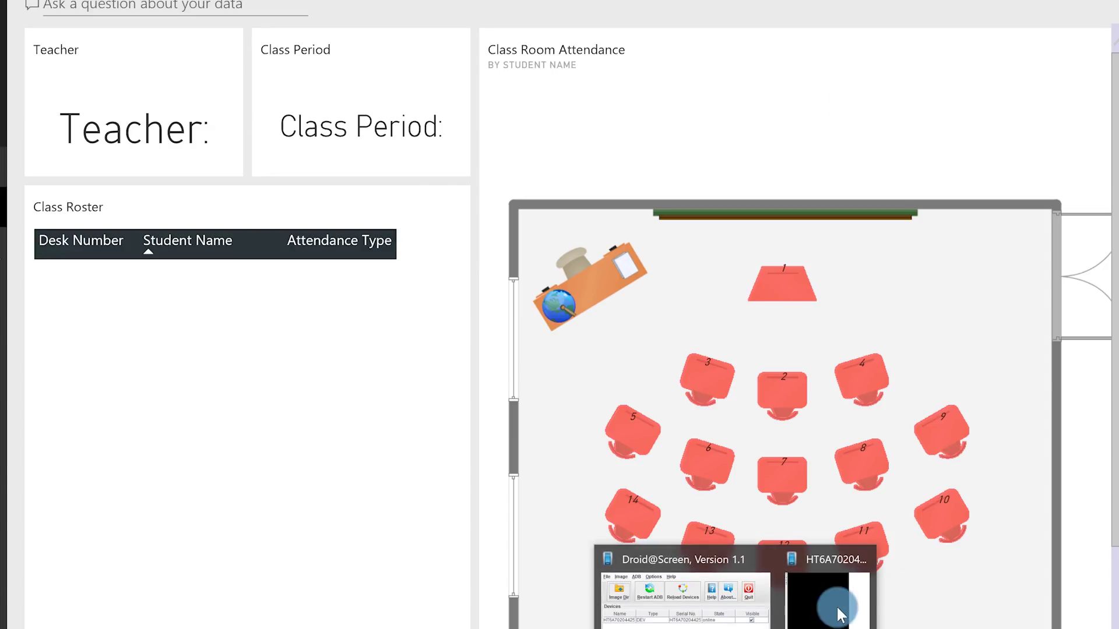
{"action": "left_click", "coordinate": [837, 601]}
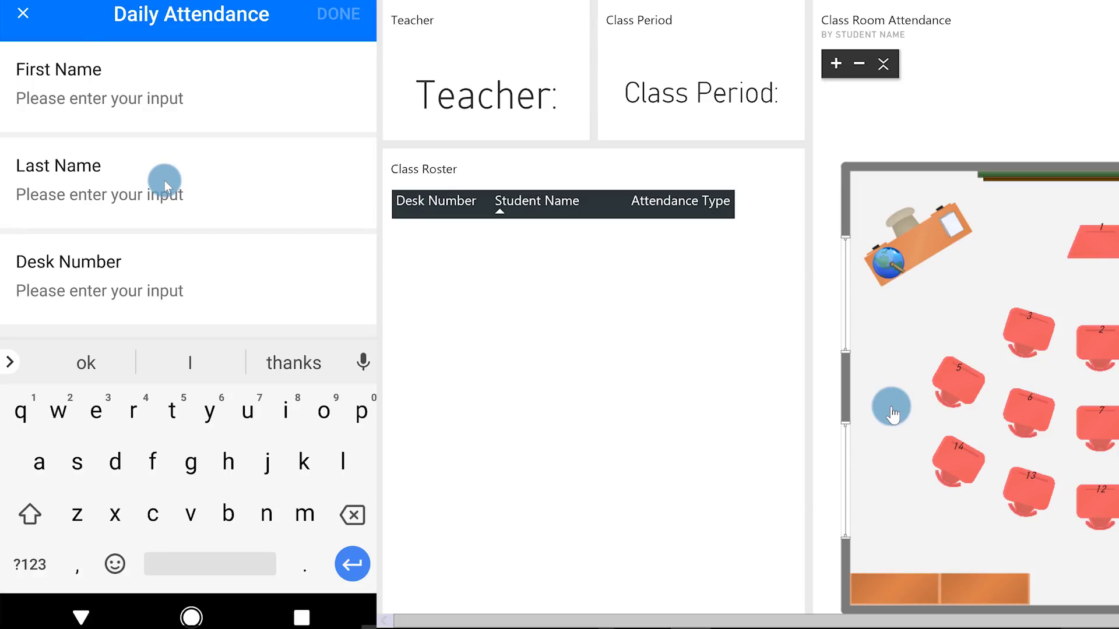
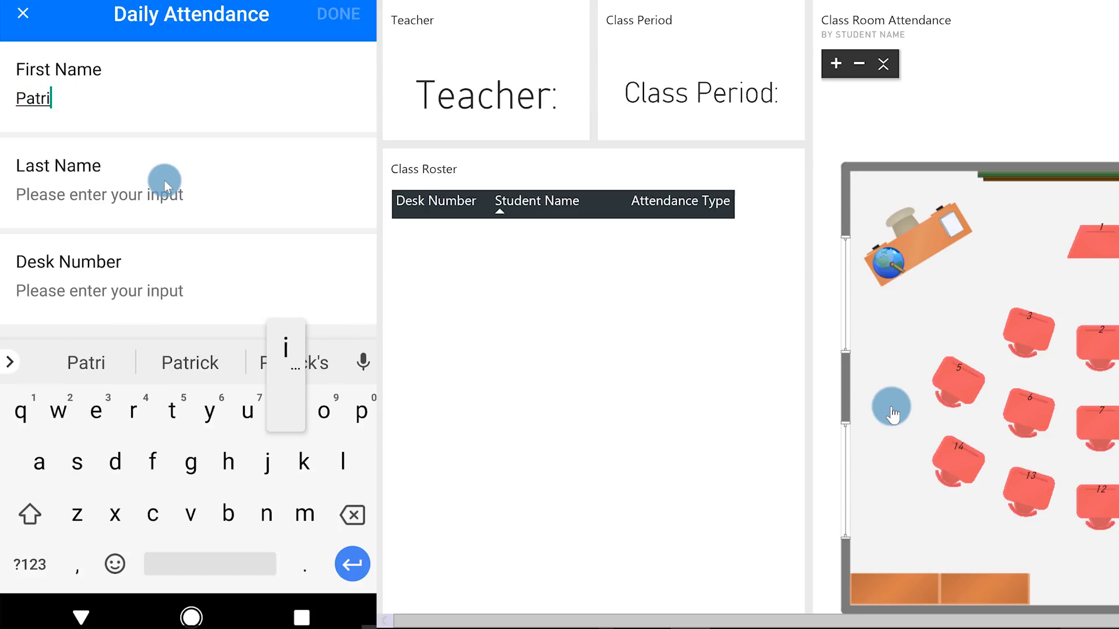
Enter the student's first and last name and Desk Number 1 on the Daily Attendance form
{"action": "key", "text": "Return"}
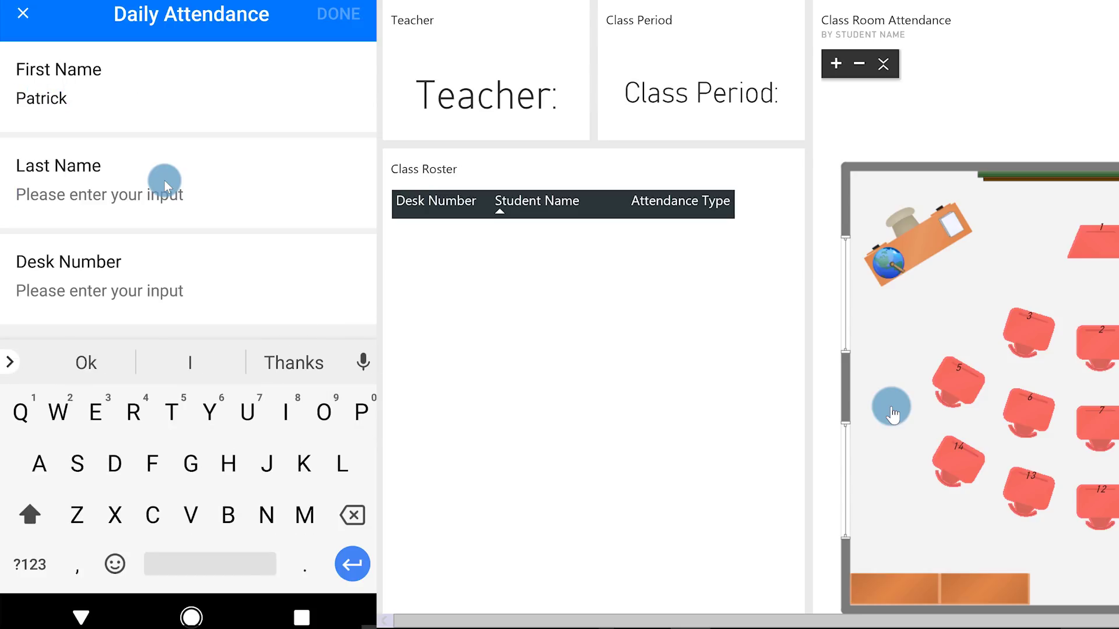
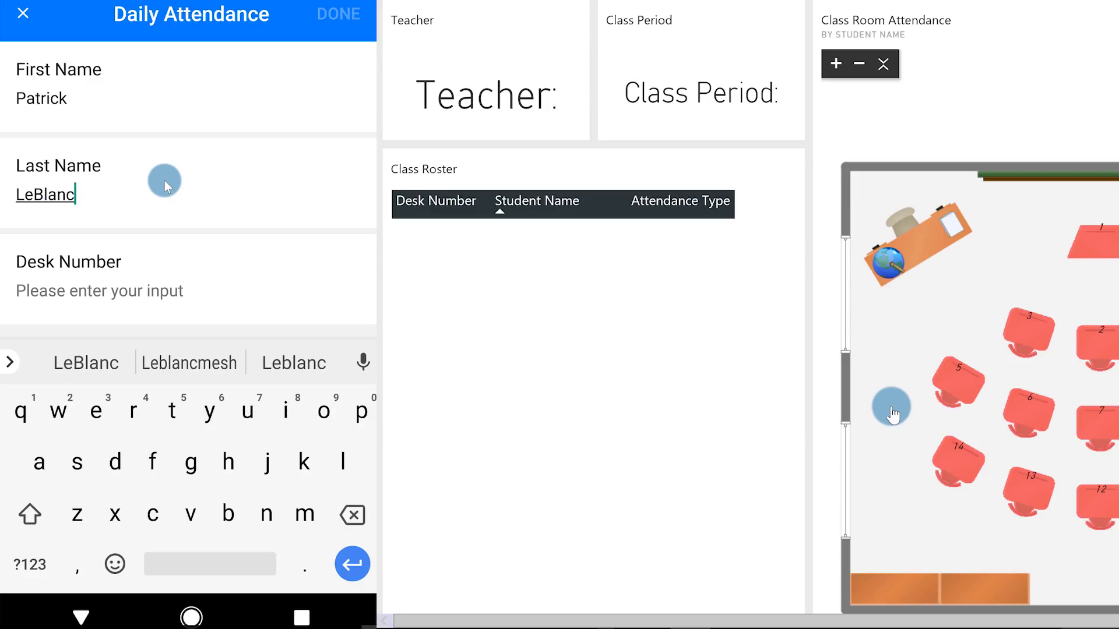
{"action": "key", "text": "Return"}
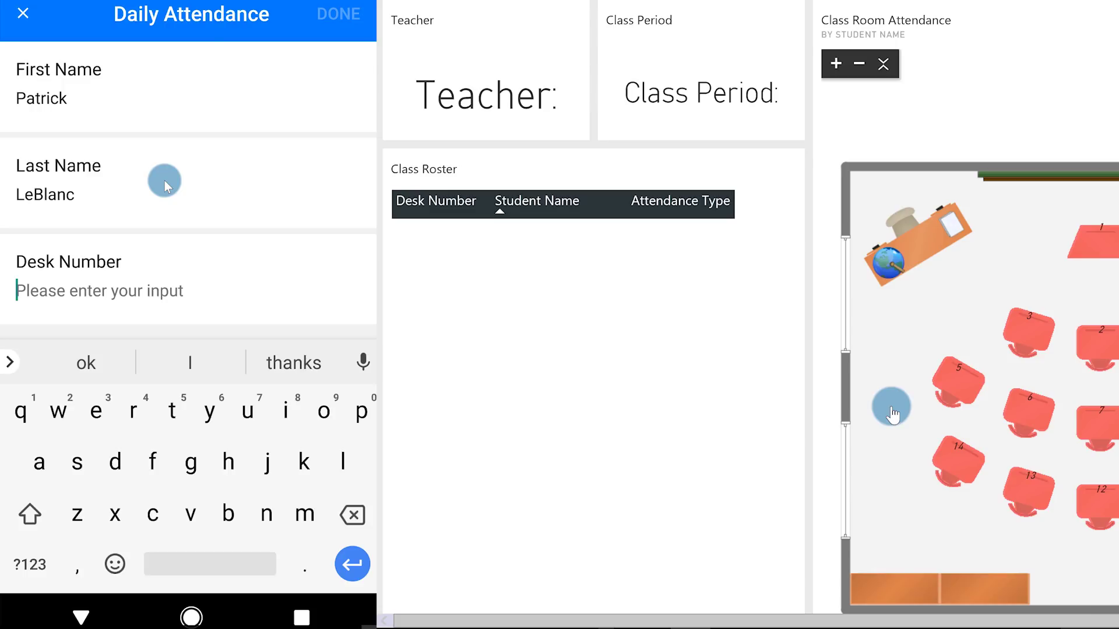
{"action": "left_click", "coordinate": [30, 564]}
{"action": "type", "text": "1"}
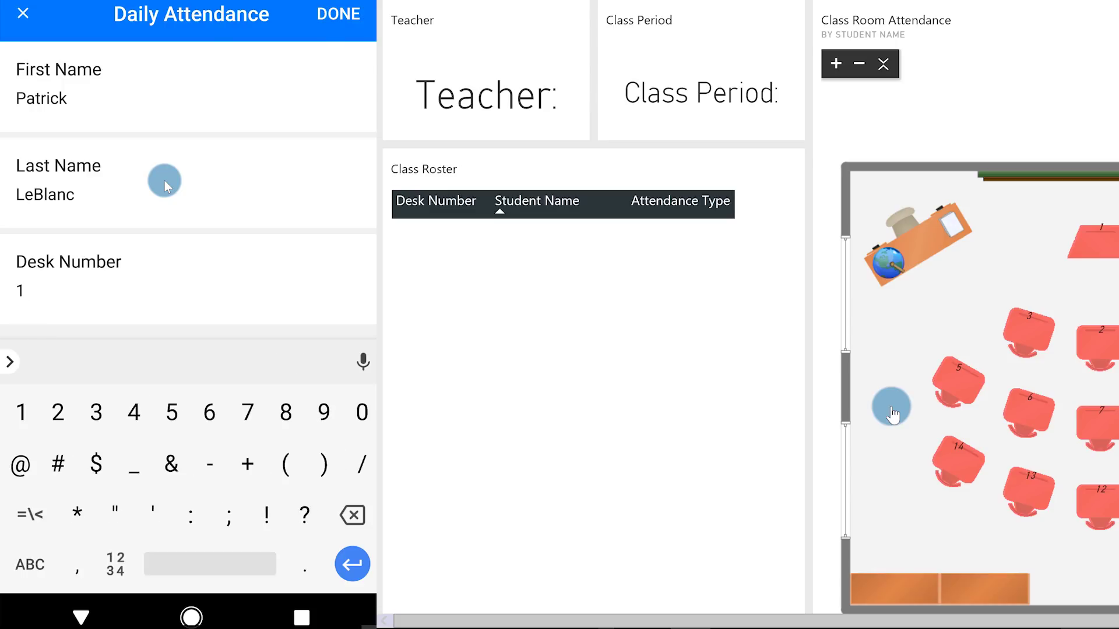